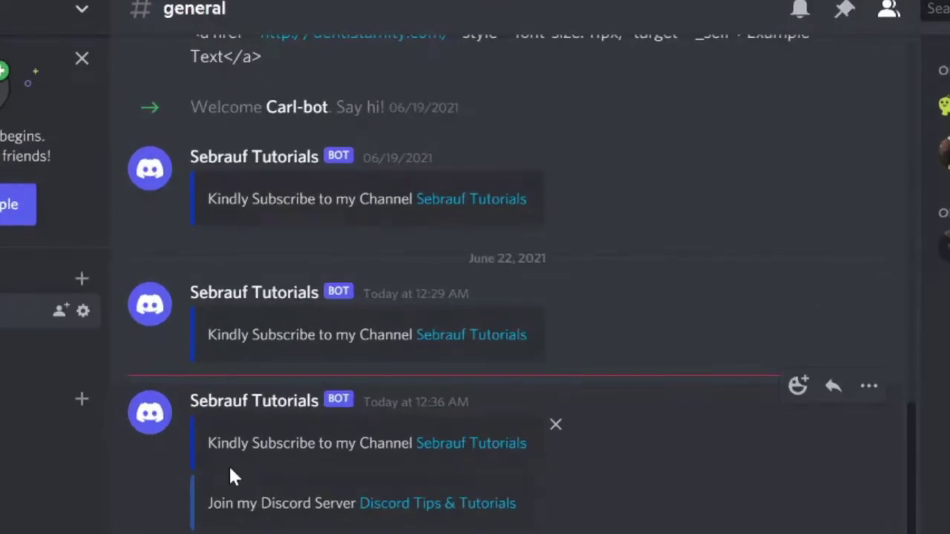
# Open the Sebrauf Tutorials link in the bot's latest message to check its target page, and close that page.
pyautogui.click(451, 444)
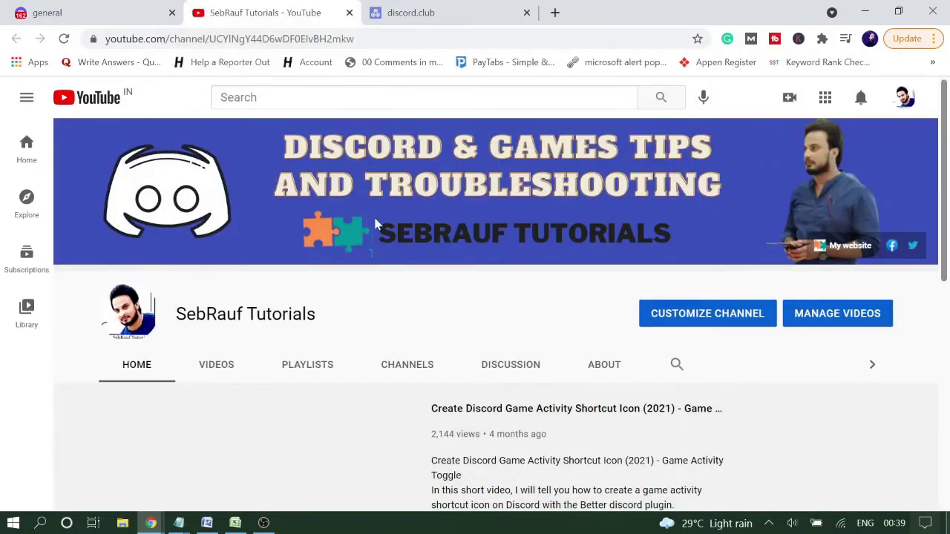
pyautogui.click(349, 13)
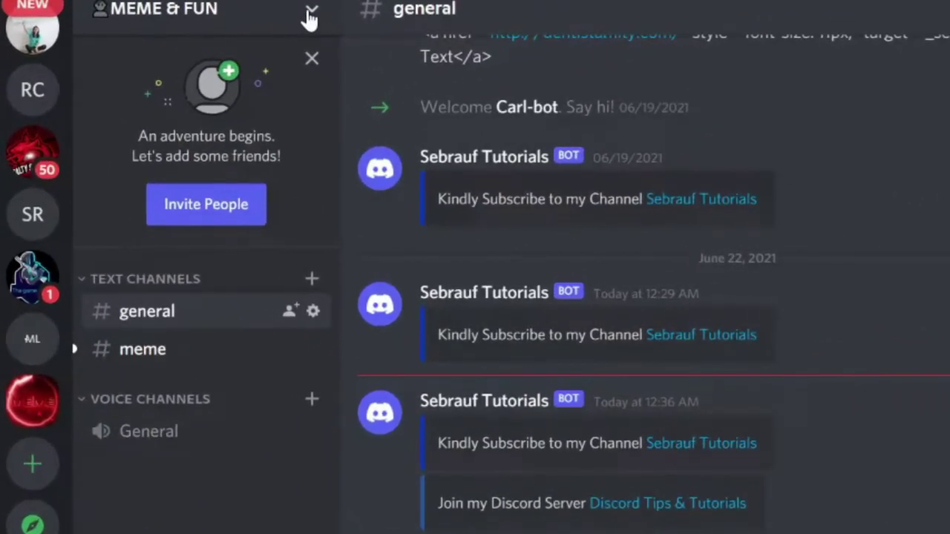
# Open the webhooks in the MEME & FUN server's integration settings and create a new webhook.
pyautogui.click(310, 16)
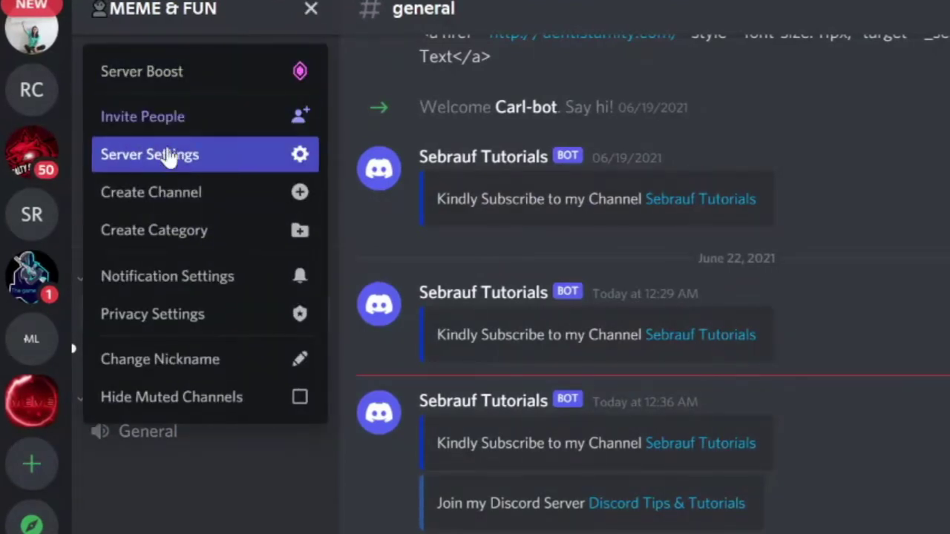
pyautogui.click(162, 157)
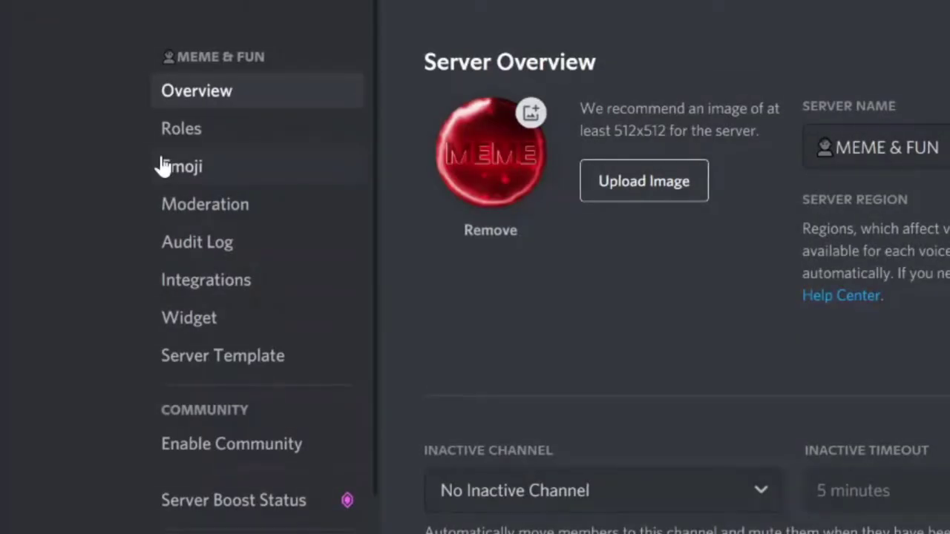
pyautogui.click(238, 284)
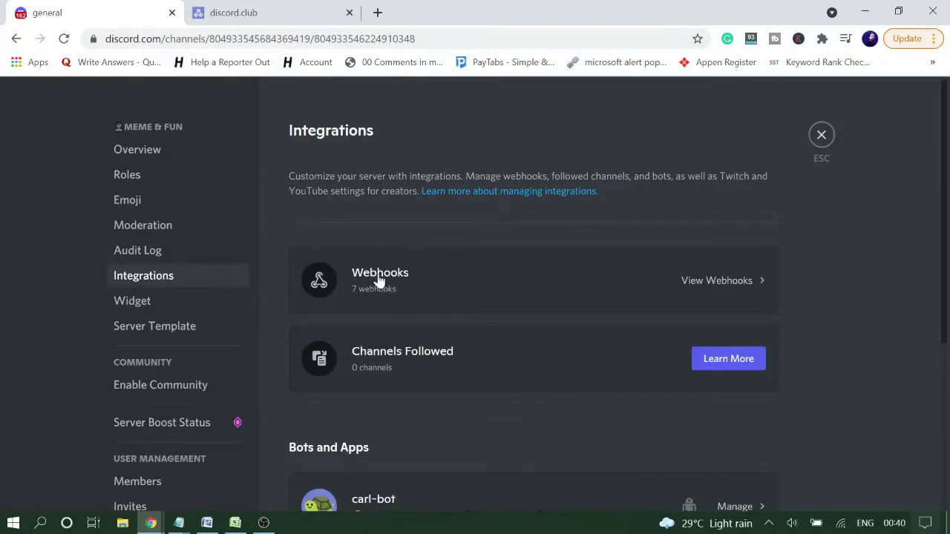
pyautogui.click(557, 275)
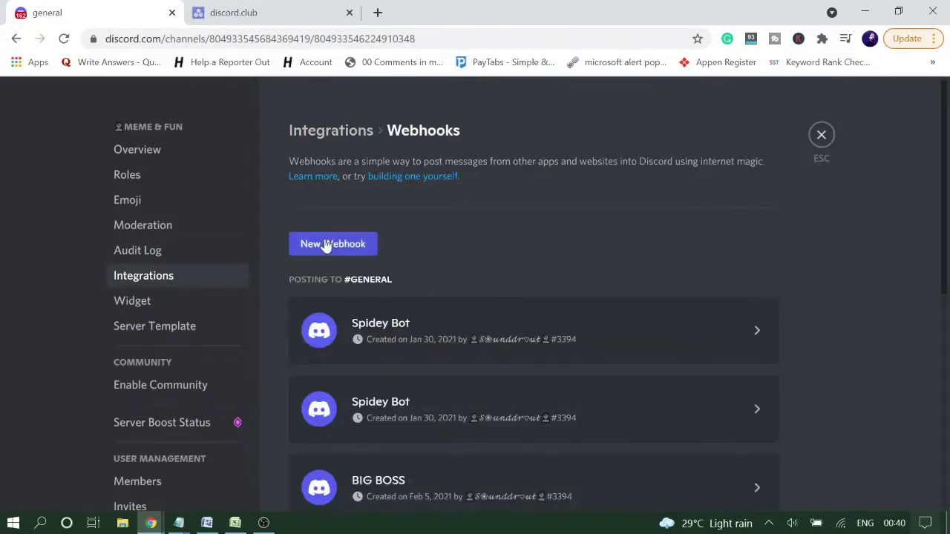
# Rename the new Spidey Bot webhook with a person's name, choose #general as its channel, and save the changes.
pyautogui.scroll(-4, 336, 251)
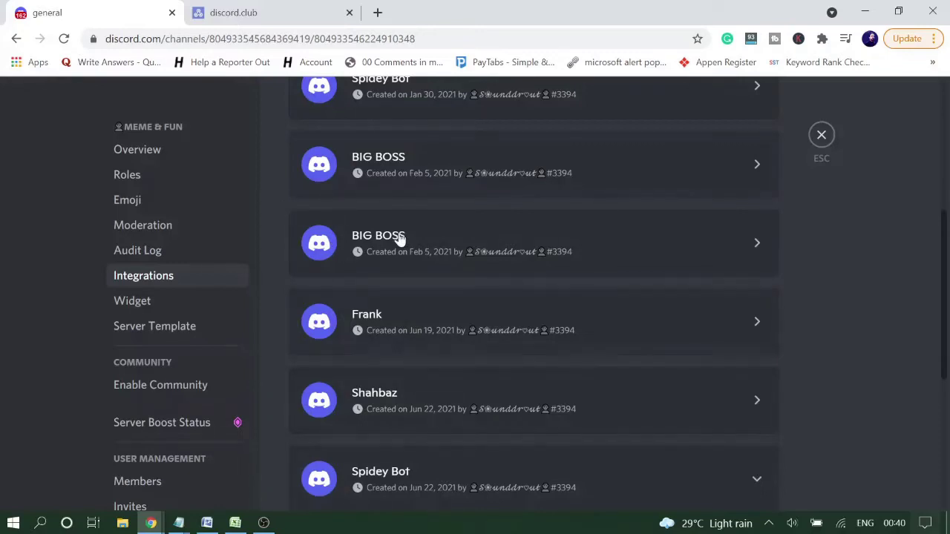
pyautogui.scroll(-4, 398, 235)
pyautogui.scroll(-1, 396, 260)
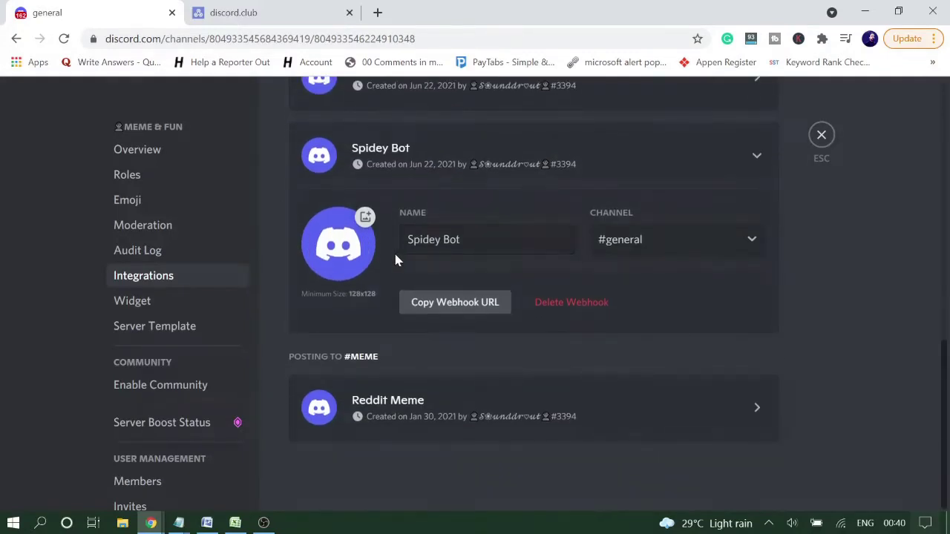
pyautogui.tripleClick(433, 239)
pyautogui.write('S')
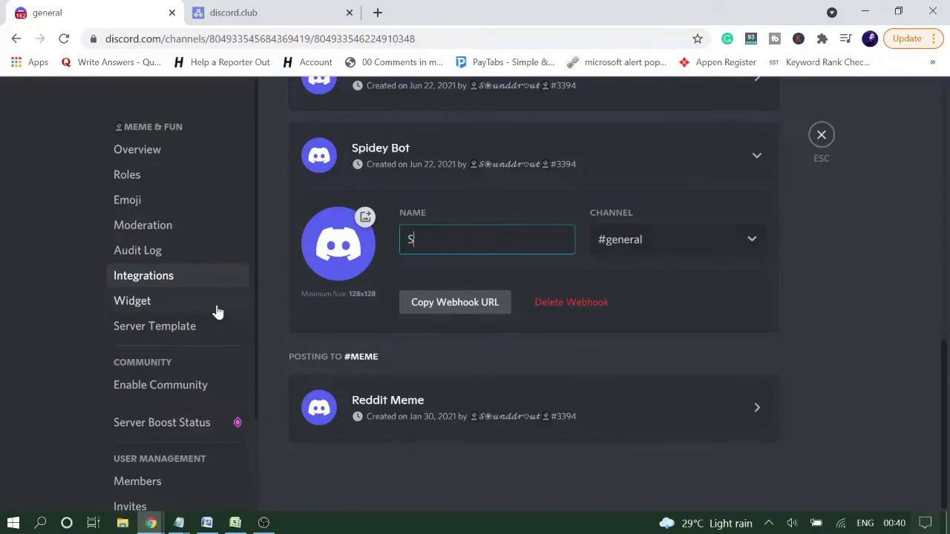
pyautogui.write('hahbaz')
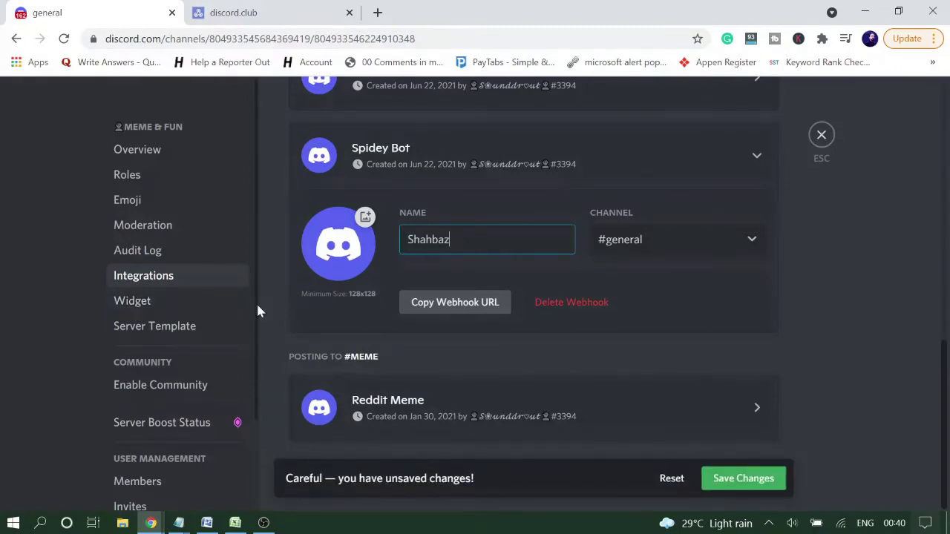
pyautogui.click(650, 232)
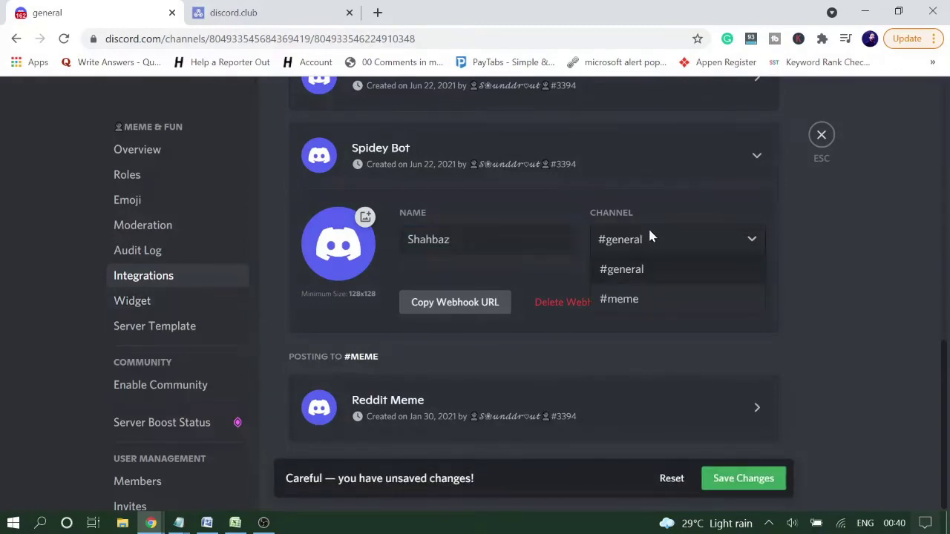
pyautogui.click(631, 272)
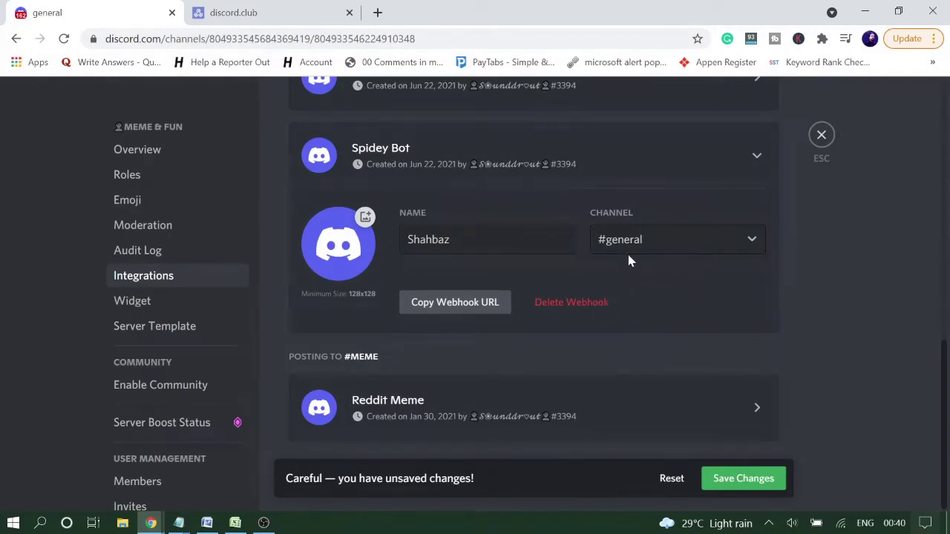
pyautogui.click(739, 482)
# Copy the new webhook's URL and switch to the discord.club/dashboard page.
pyautogui.click(462, 306)
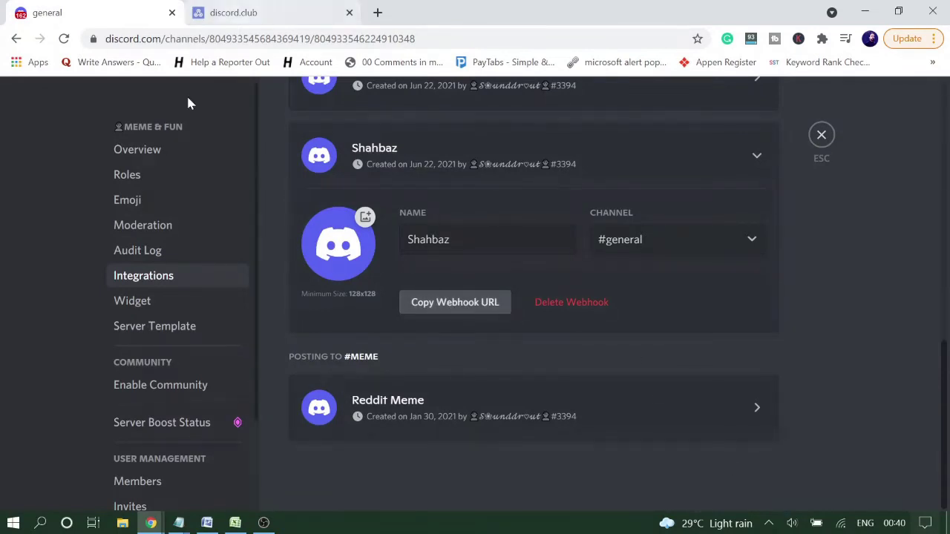
pyautogui.click(227, 11)
pyautogui.click(133, 39)
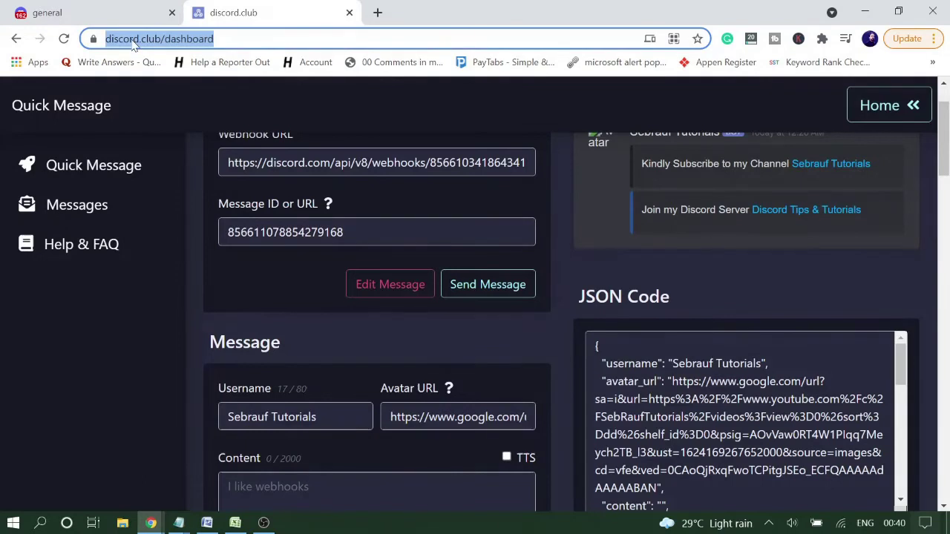
pyautogui.press('End')
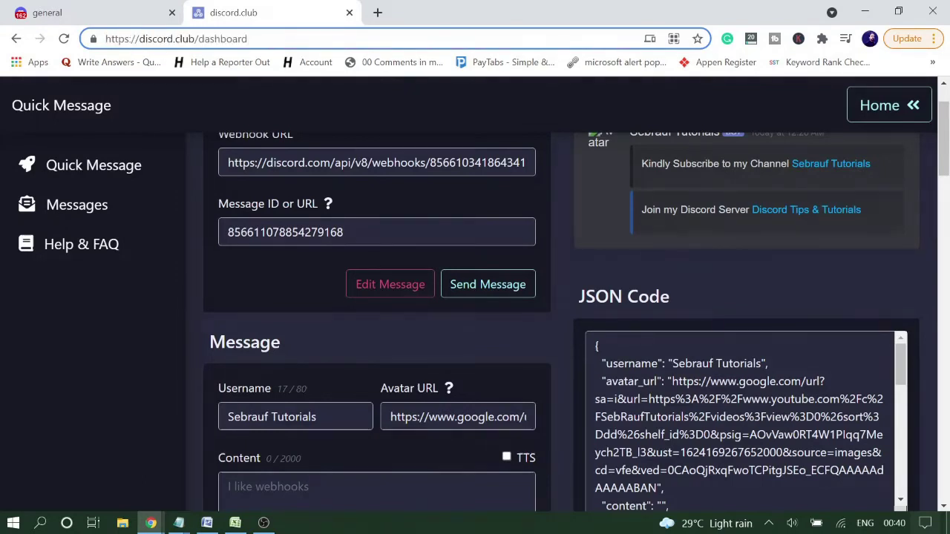
pyautogui.moveTo(249, 38); pyautogui.dragTo(106, 39)
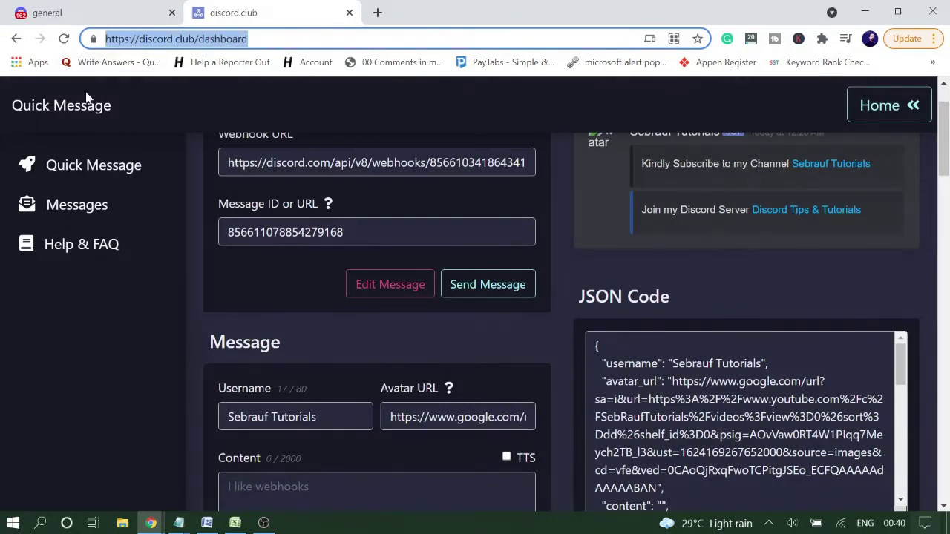
# Replace the Webhook URL in the quick message form with the copied webhook URL.
pyautogui.scroll(2, 301, 215)
pyautogui.scroll(1, 300, 215)
pyautogui.click(223, 245)
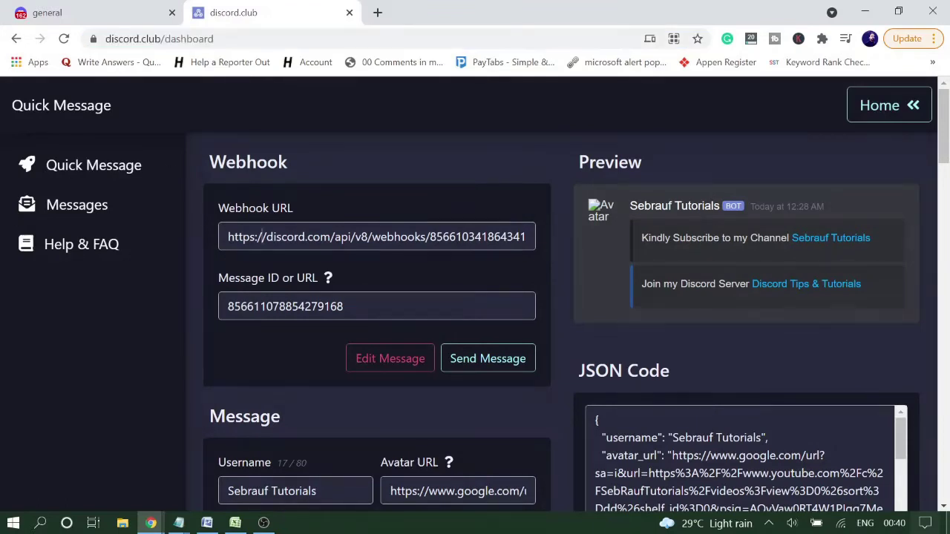
pyautogui.hotkey('ctrl', 'a')
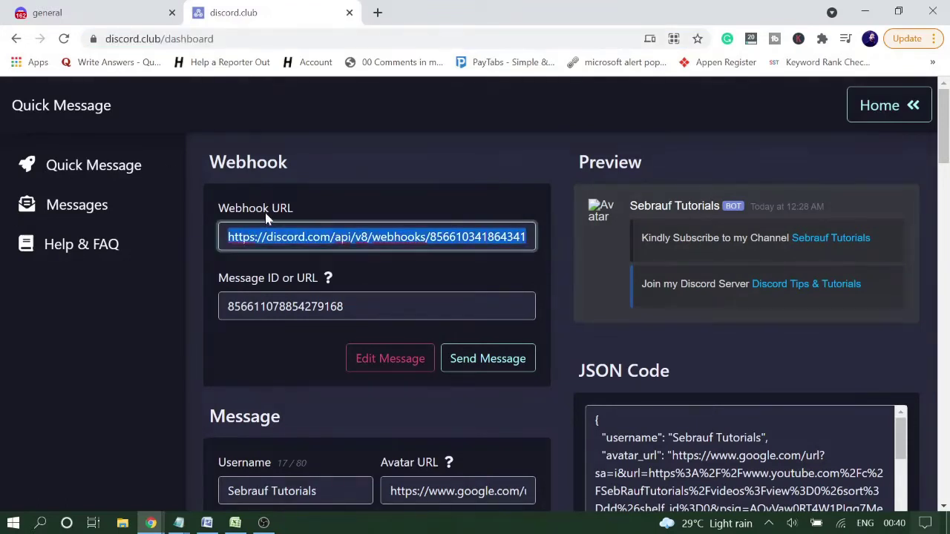
pyautogui.hotkey('ctrl', 'v')
pyautogui.click(326, 191)
# Collapse Embed 1 and remove Embed 2 from the message.
pyautogui.scroll(-1, 326, 208)
pyautogui.scroll(-6, 325, 219)
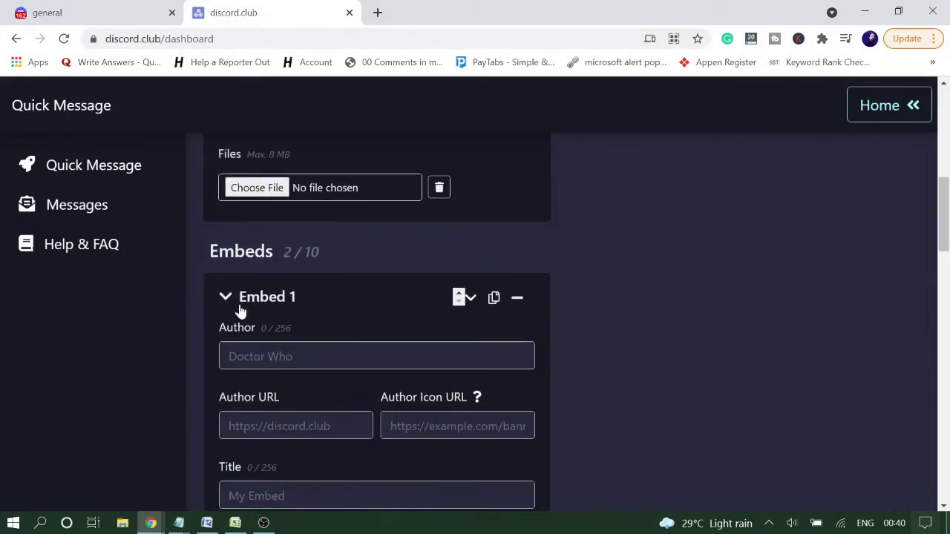
pyautogui.scroll(-1, 236, 293)
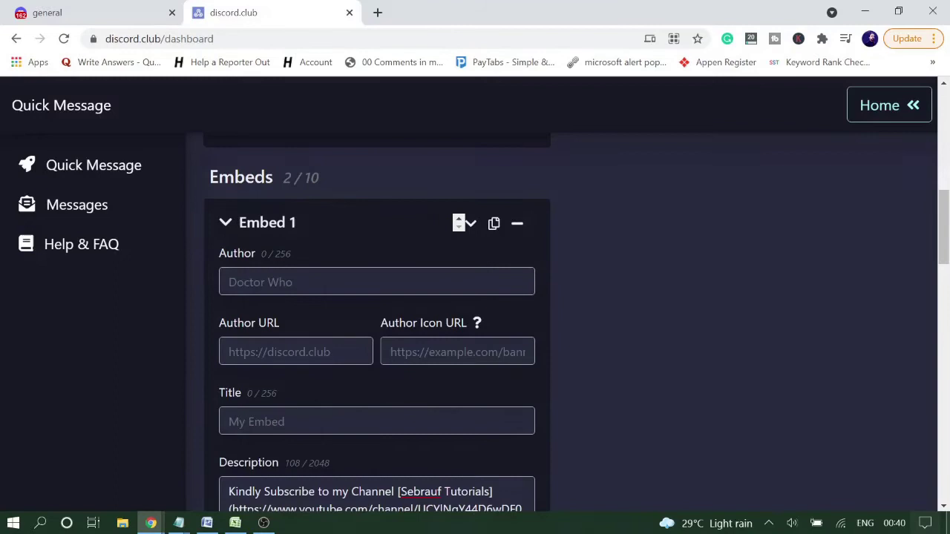
pyautogui.click(225, 223)
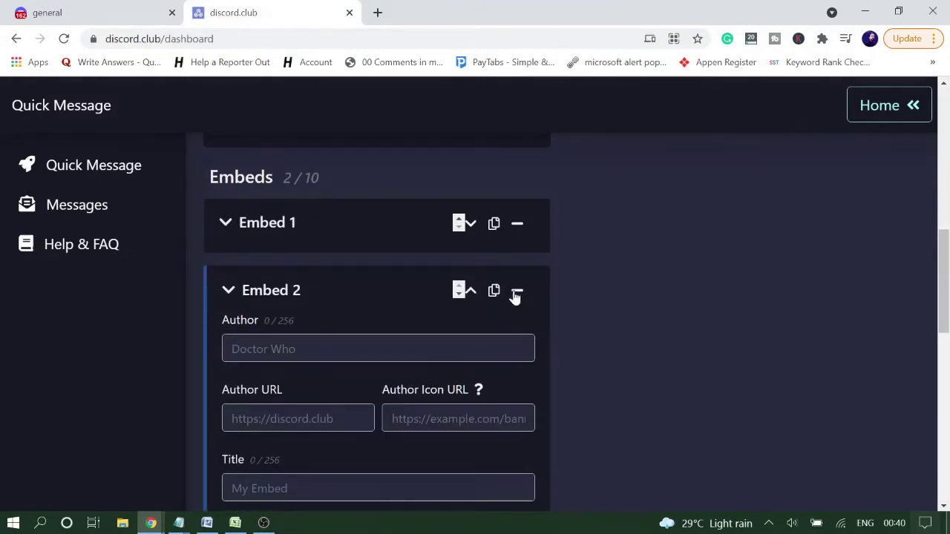
pyautogui.click(517, 290)
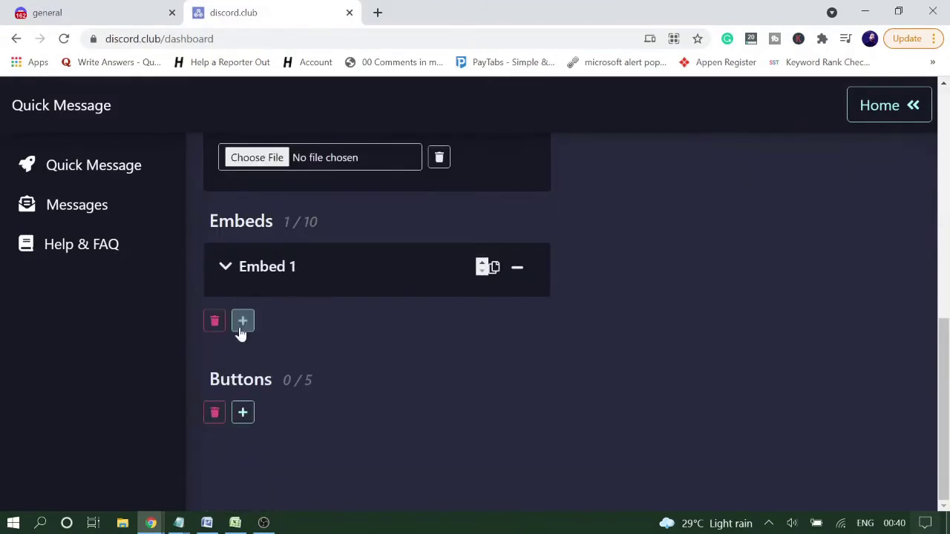
# Cut the YouTube channel link out of Embed 1's description and clear the rest of its text.
pyautogui.click(240, 268)
pyautogui.scroll(-2, 377, 319)
pyautogui.click(295, 379)
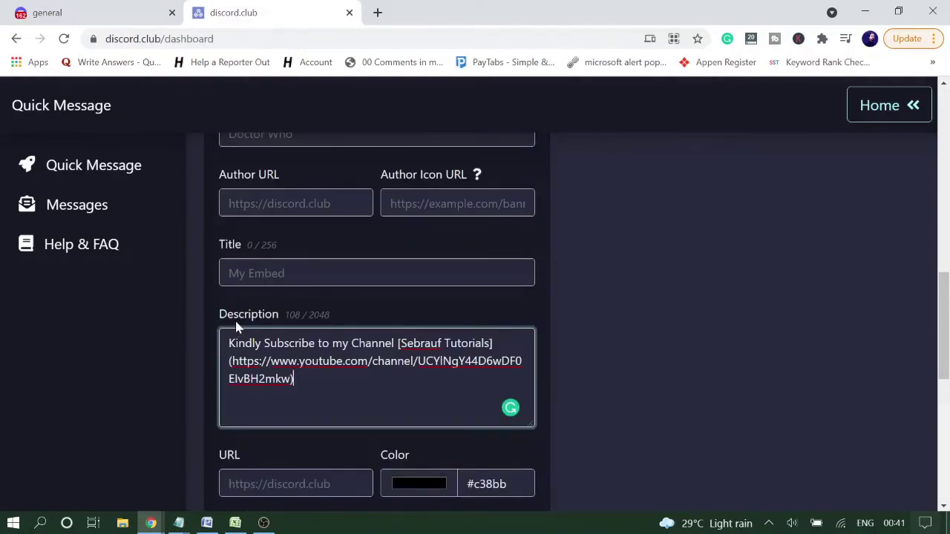
pyautogui.moveTo(229, 343); pyautogui.dragTo(399, 343)
pyautogui.click(295, 379)
pyautogui.moveTo(290, 379); pyautogui.dragTo(232, 362)
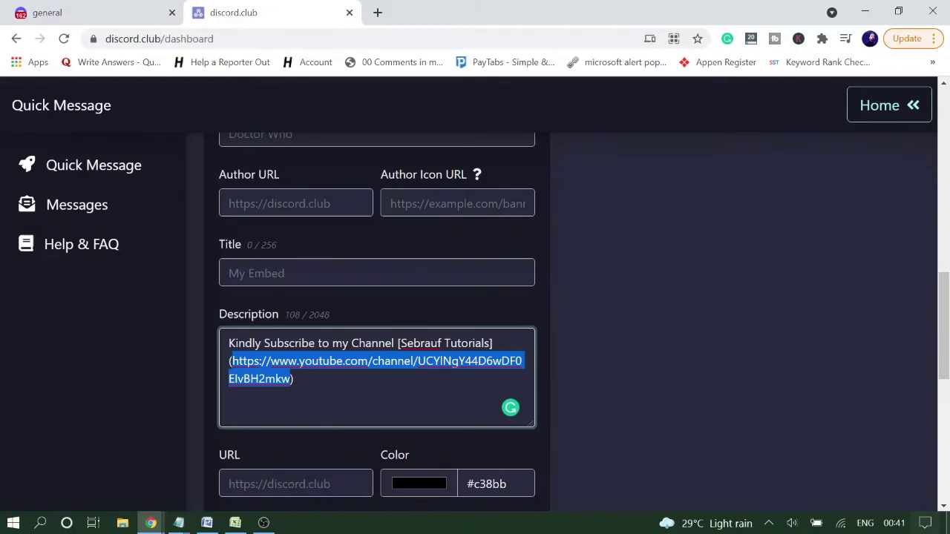
pyautogui.hotkey('ctrl', 'x')
pyautogui.moveTo(331, 343); pyautogui.dragTo(228, 343)
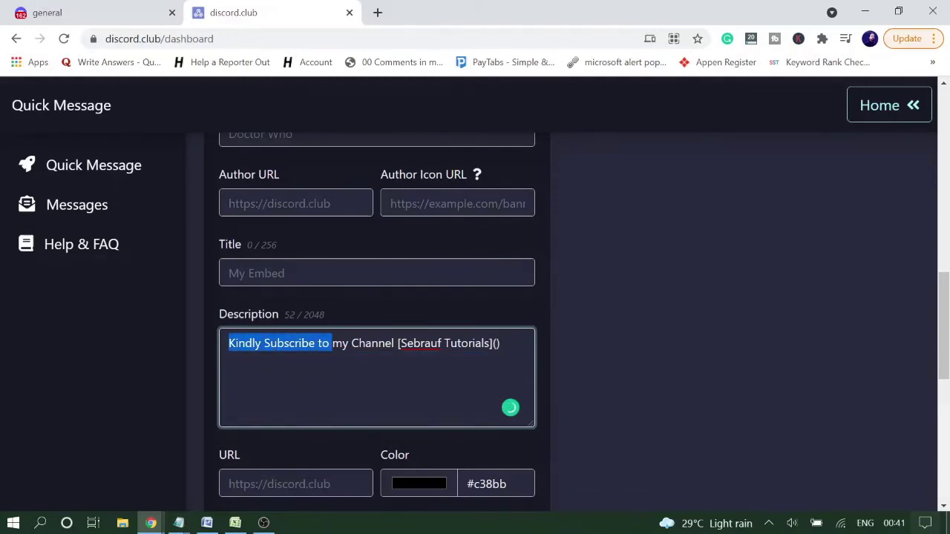
pyautogui.hotkey('ctrl', 'a')
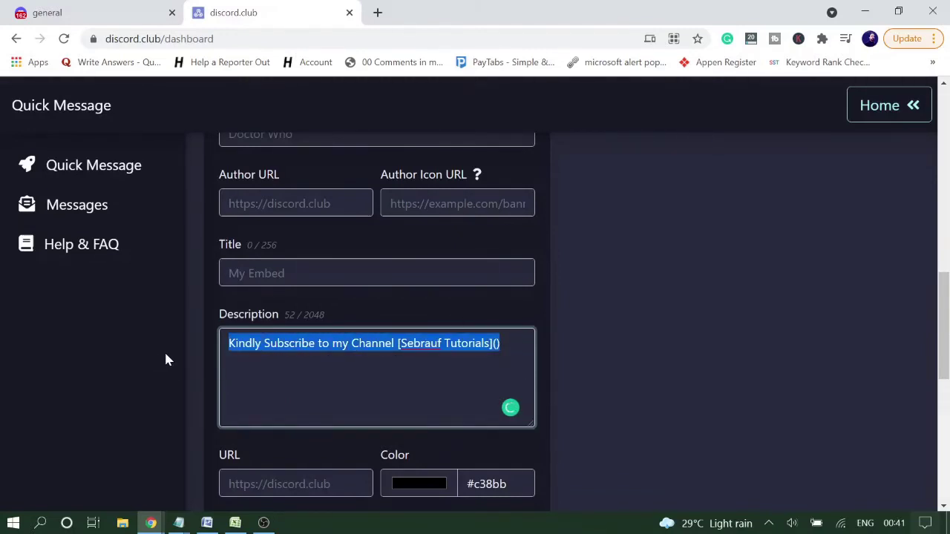
pyautogui.hotkey('ctrl', 'x')
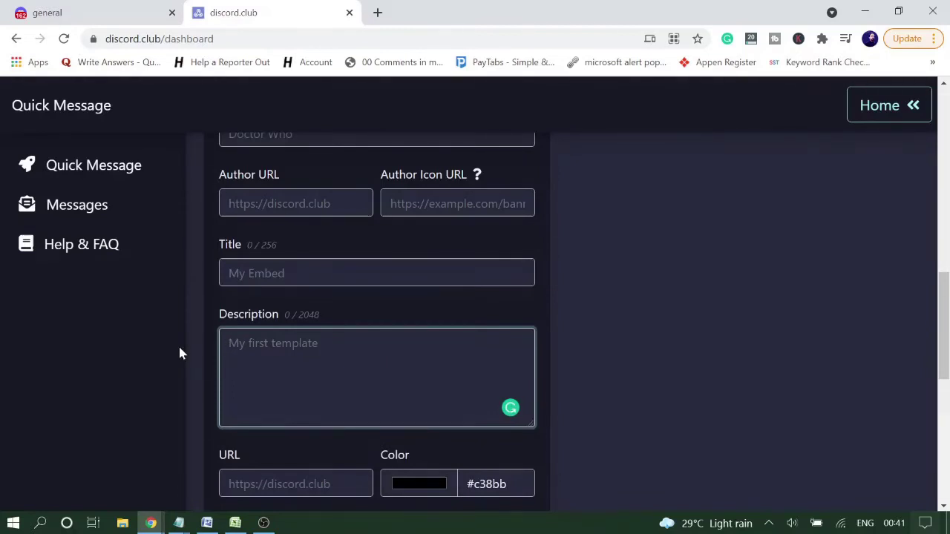
# Write Embed 1's description as "Please subscribe to my channel [Sebrauf Tutorials]" followed directly by the YouTube channel link in parentheses.
pyautogui.write('Please s')
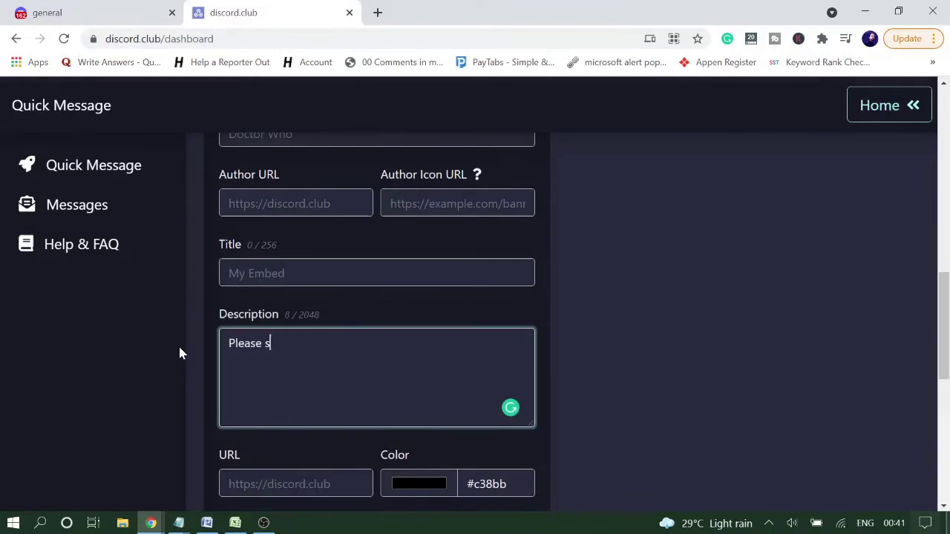
pyautogui.write('ubscribe to my')
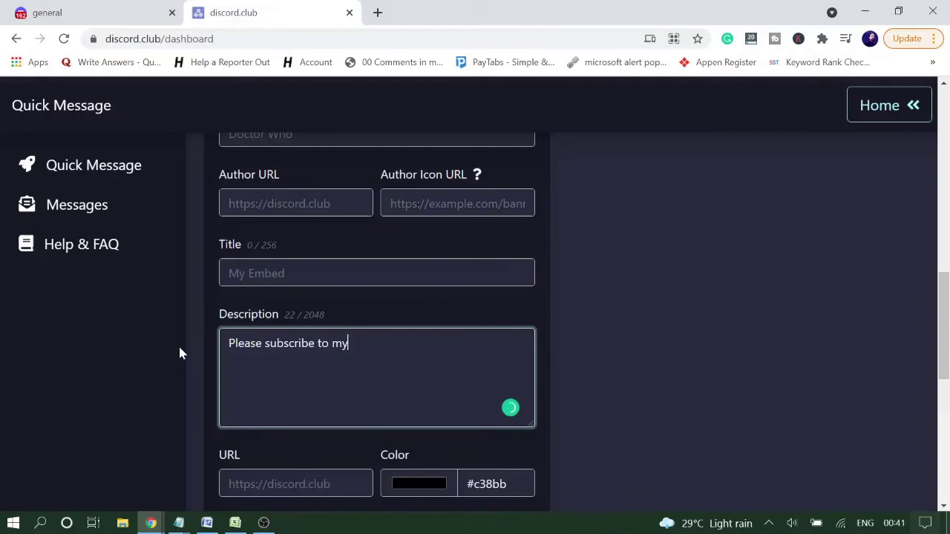
pyautogui.write('c channel')
pyautogui.write('[Sebrauf Tutorials]')
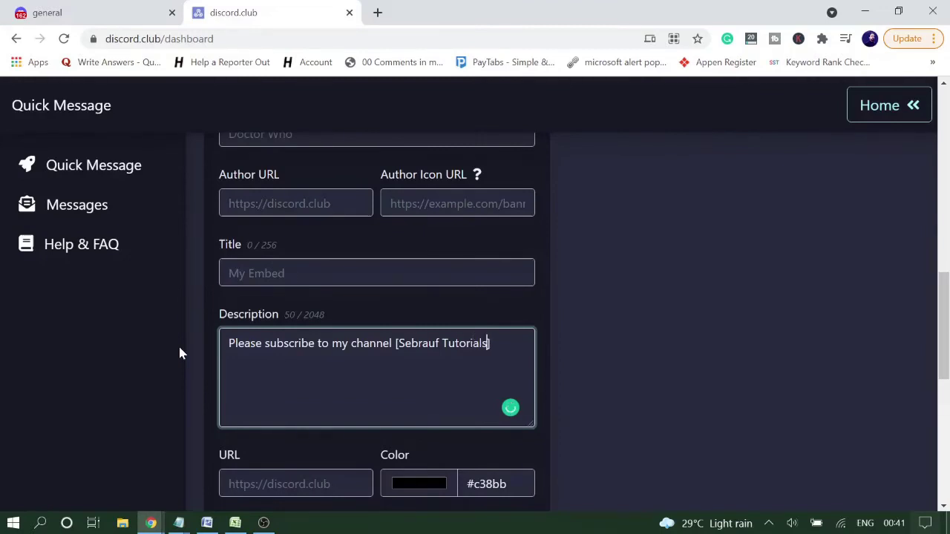
pyautogui.write('()')
pyautogui.hotkey('ctrl', 'v')
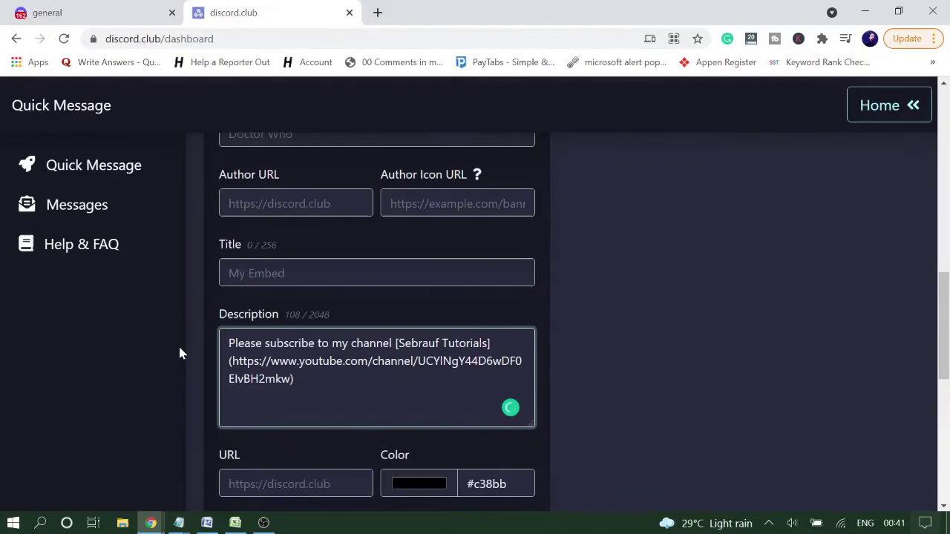
# Set Embed 1's color to red (#c00c0c).
pyautogui.scroll(-2, 291, 361)
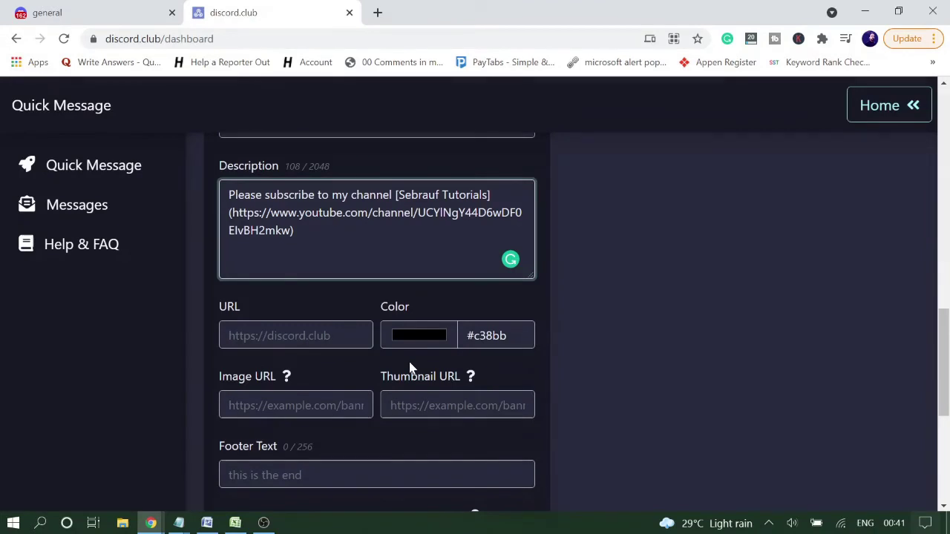
pyautogui.click(419, 331)
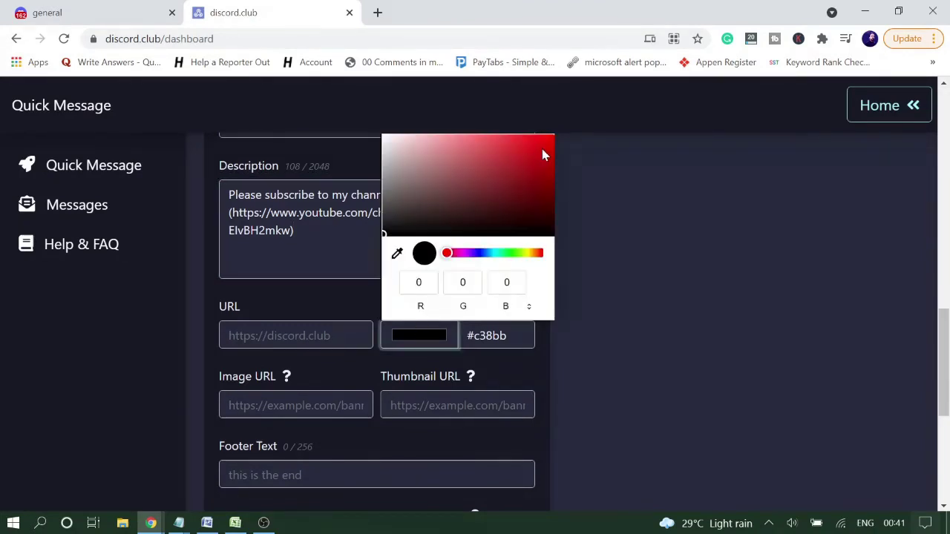
pyautogui.click(543, 161)
pyautogui.scroll(-2, 435, 392)
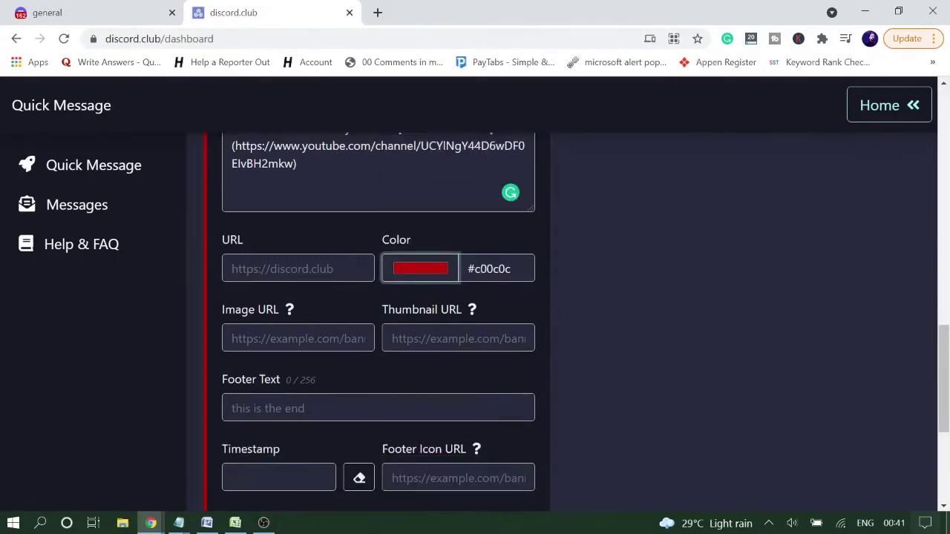
pyautogui.scroll(-2, 355, 430)
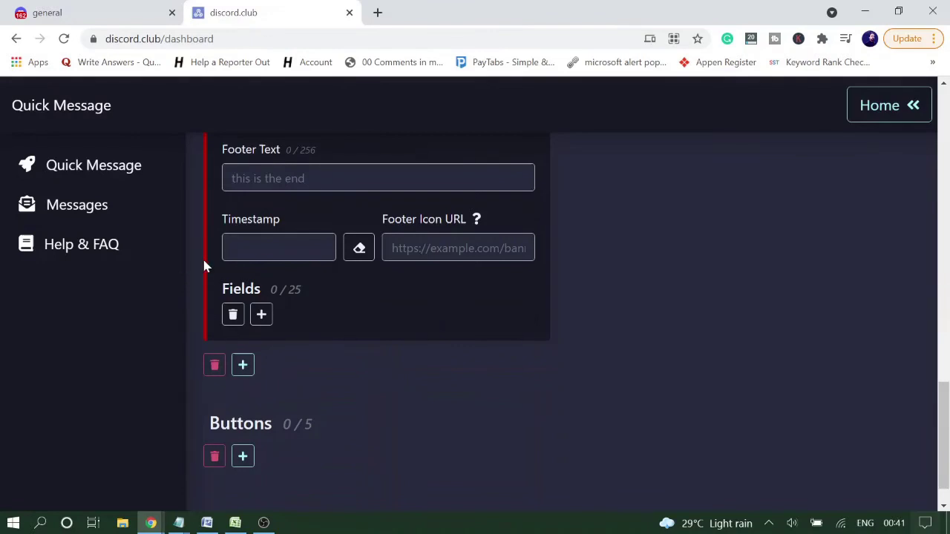
# Send the finished embed message through the webhook.
pyautogui.scroll(15, 351, 357)
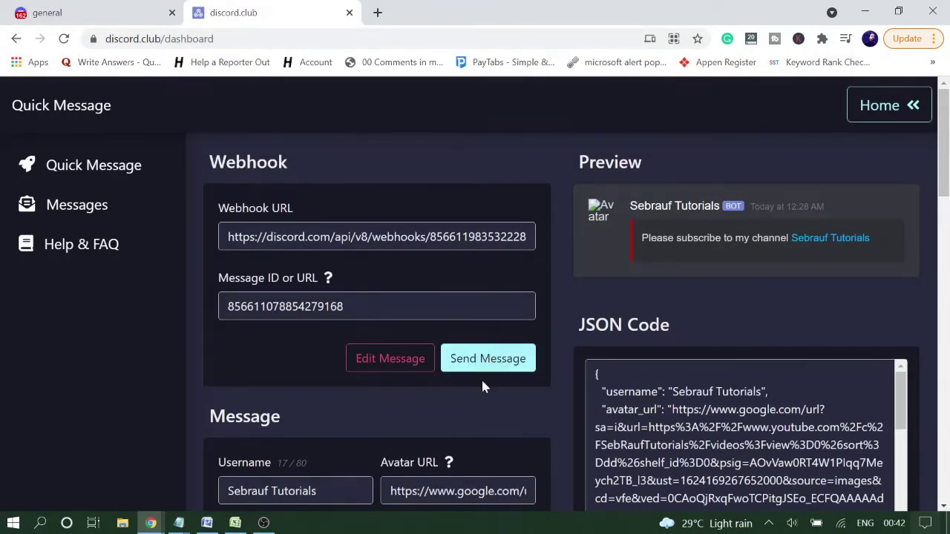
pyautogui.click(479, 362)
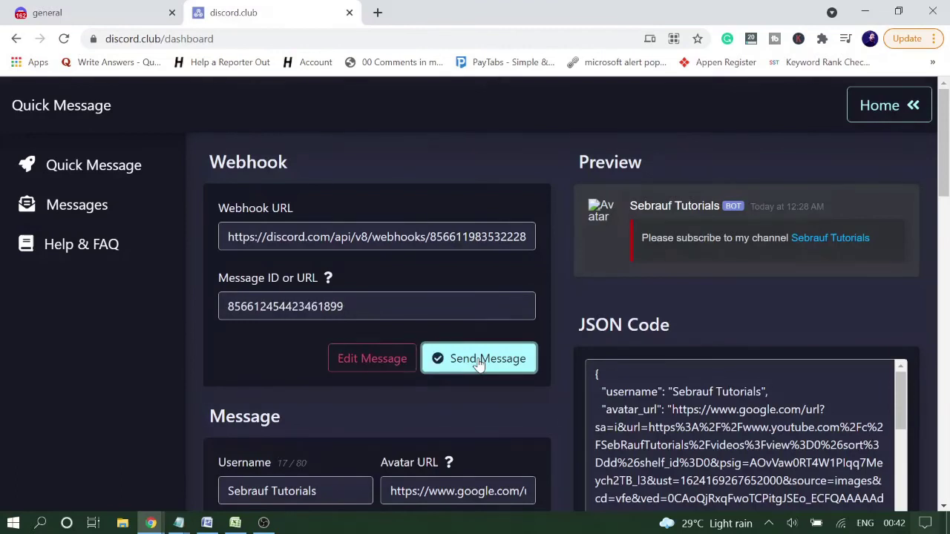
# Switch to Discord, leave the server settings, and test the "Sebrauf Tutorials" link in the newest #general message, closing the page it opens.
pyautogui.click(114, 10)
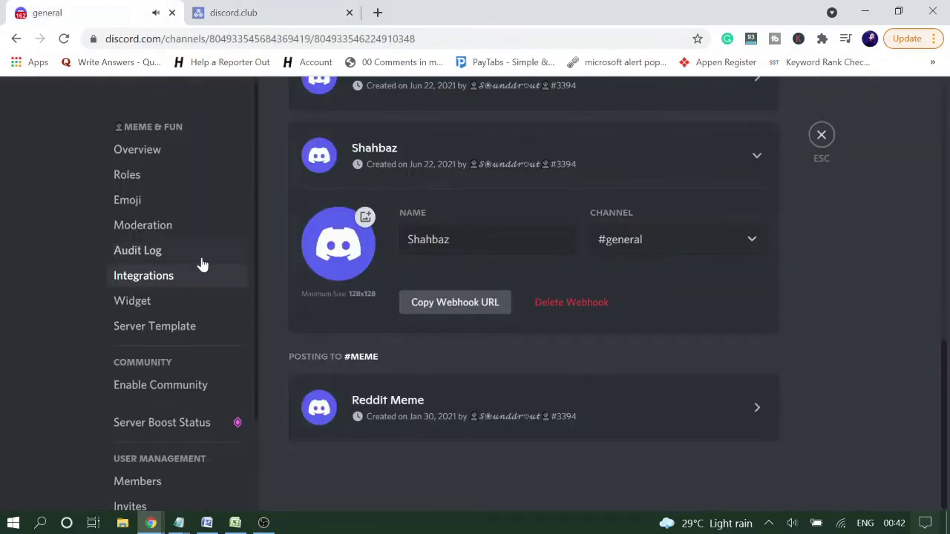
pyautogui.click(821, 137)
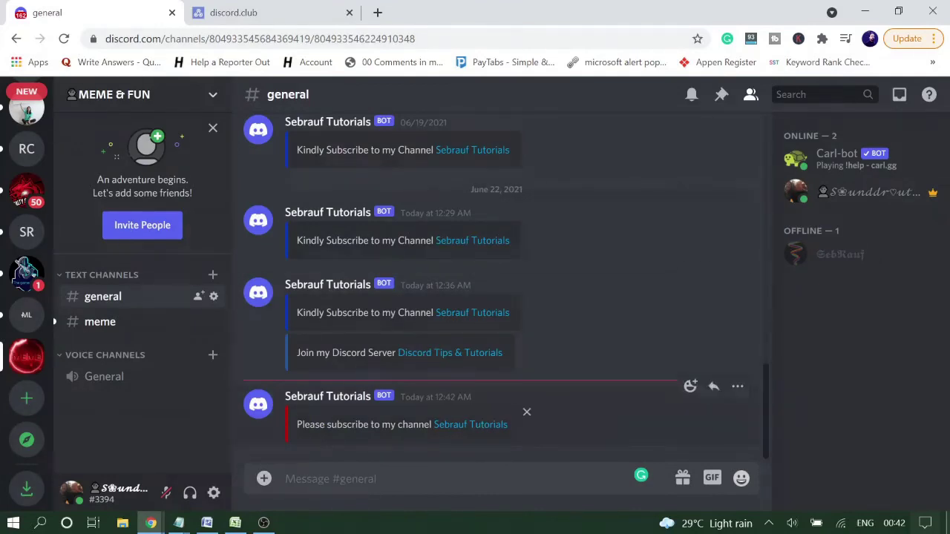
pyautogui.click(478, 425)
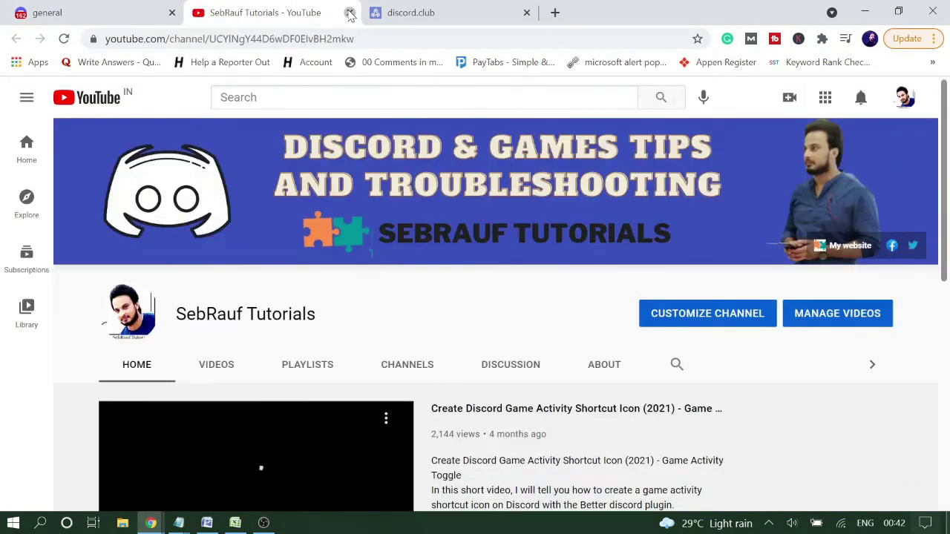
pyautogui.click(349, 13)
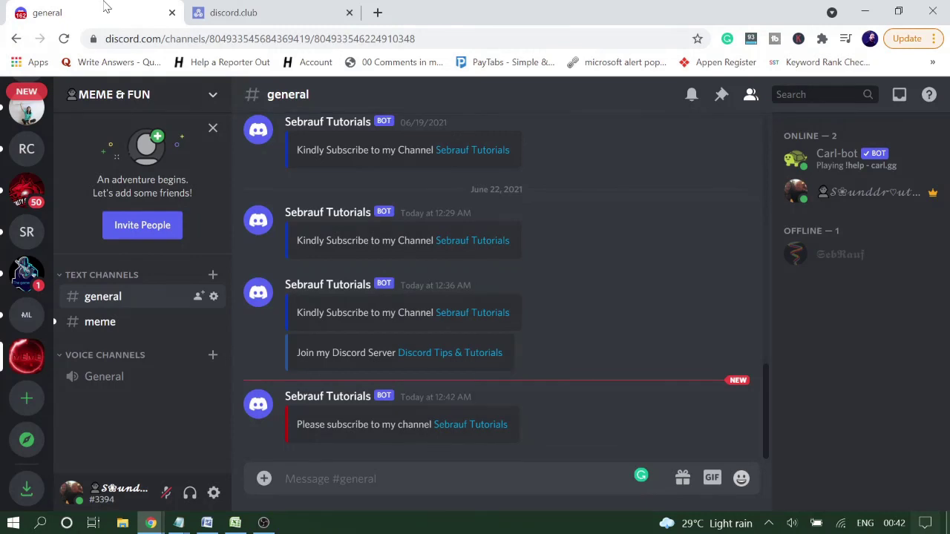